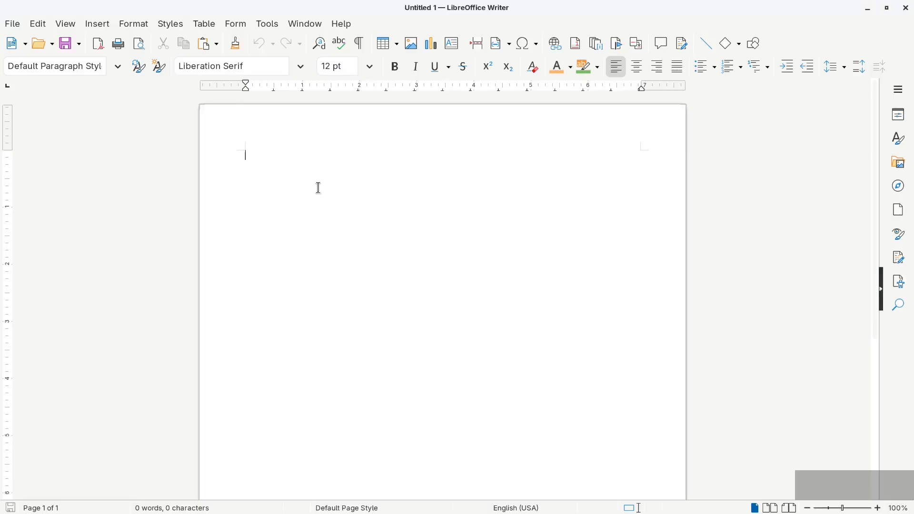
Write the title "RESEP ES TELER SANTAI" on the first line of the blank document.
click(264, 157)
text(RES)
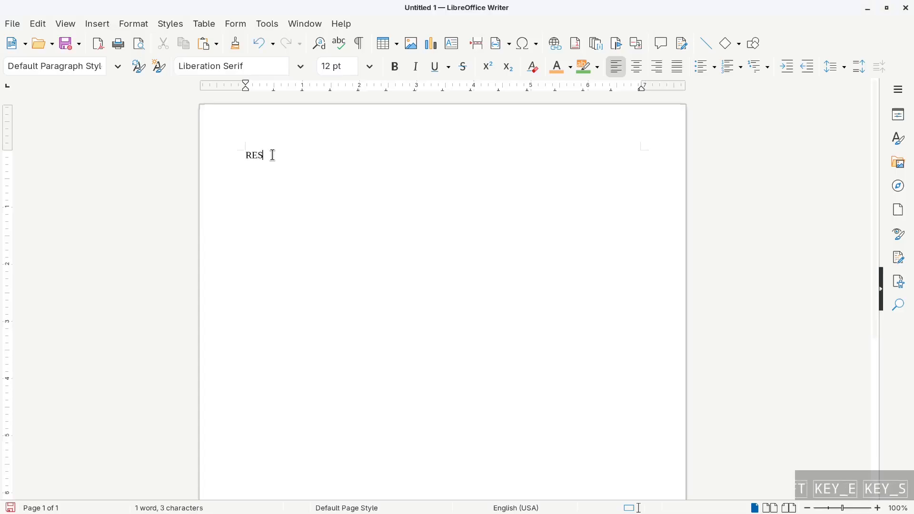
text(ET E)
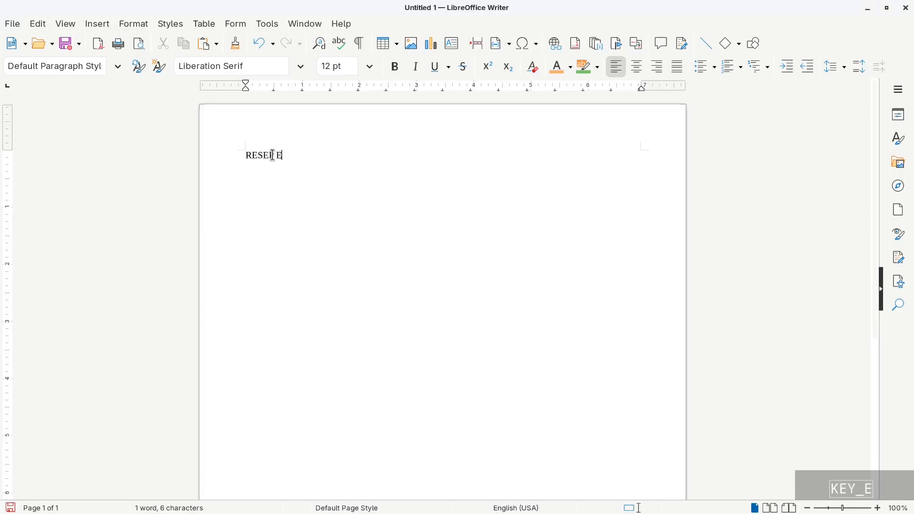
text(S TELER SANTAI)
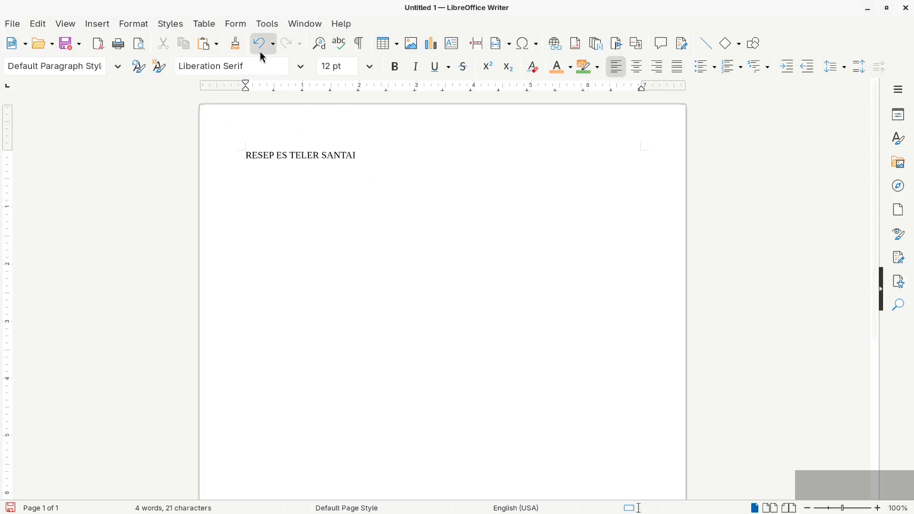
Set the font at the end of the title line to Times New Roman without selecting the text.
click(265, 67)
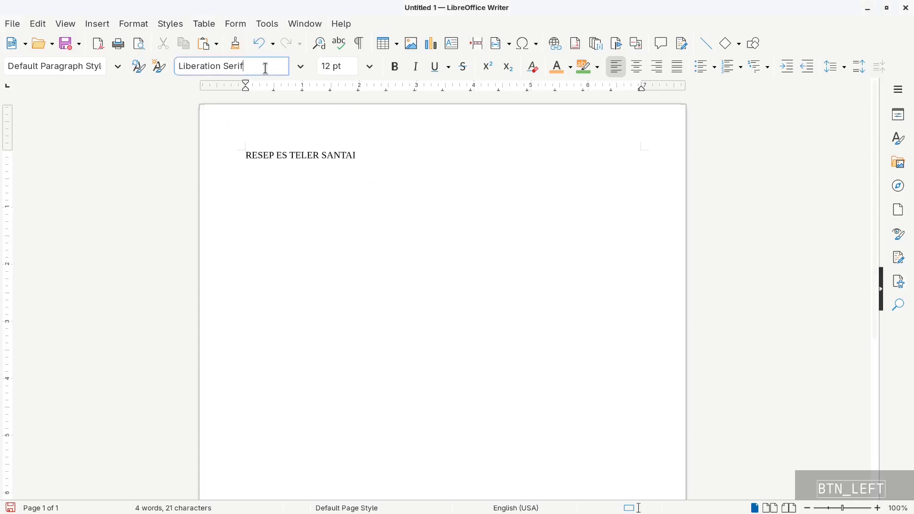
click(302, 67)
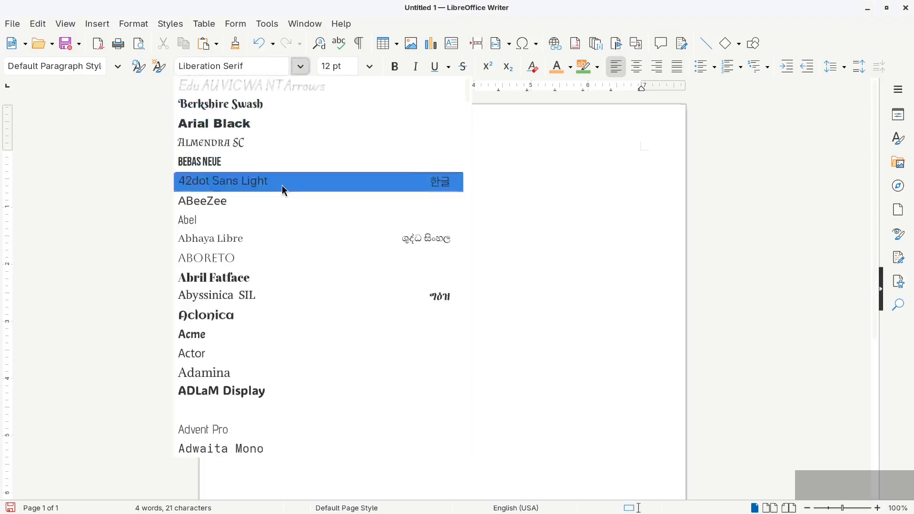
scroll(238, 354, down, 3)
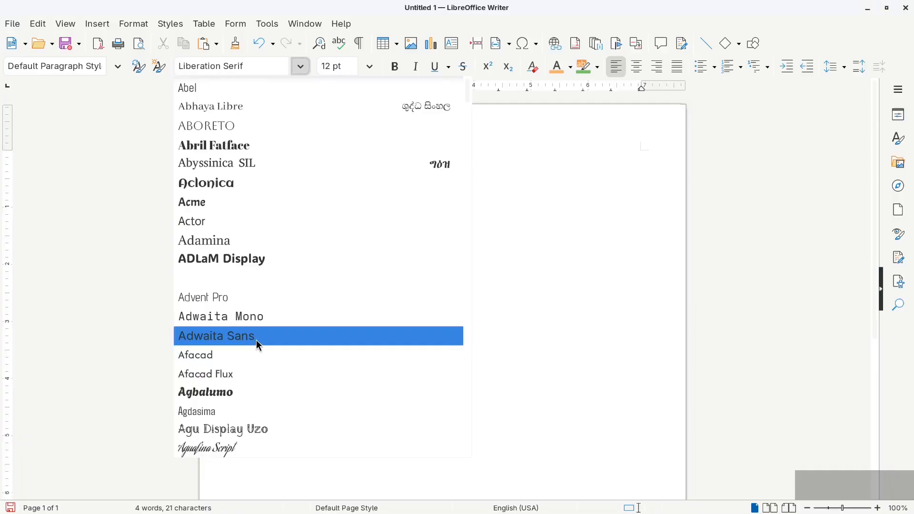
click(271, 67)
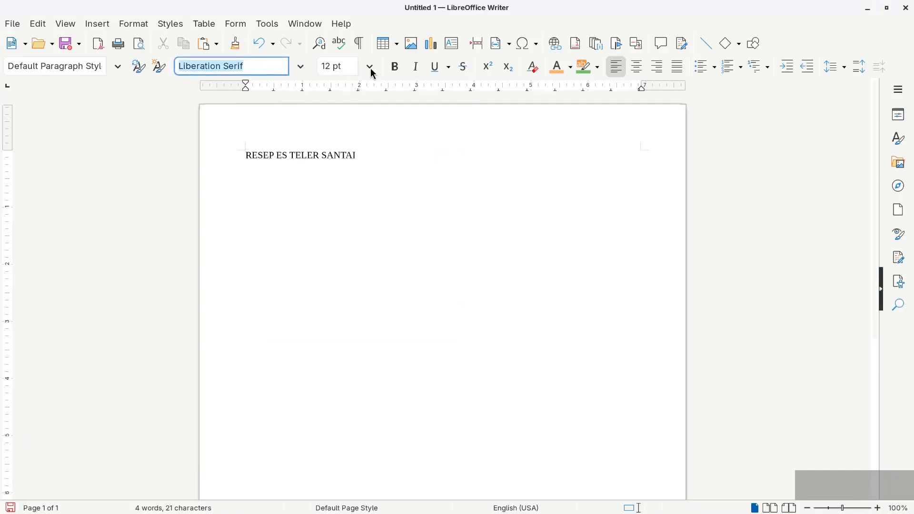
text(Times New Roman)
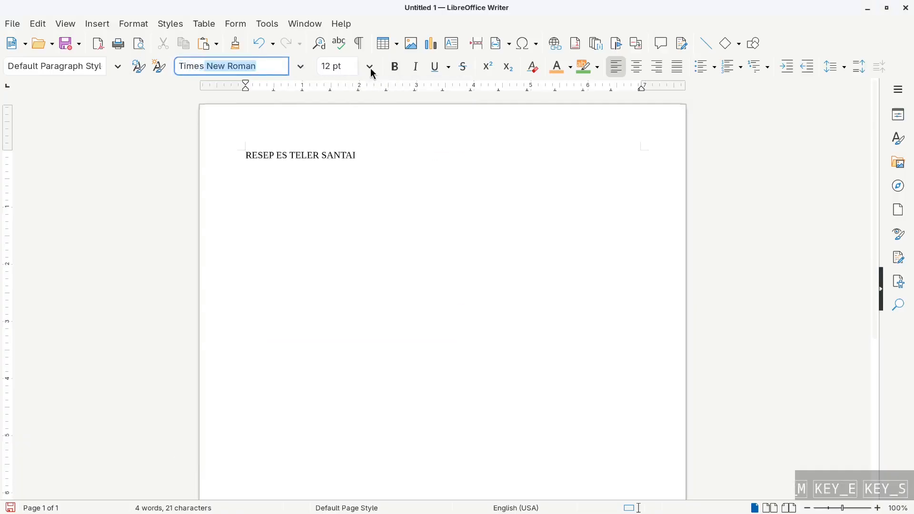
key(Return)
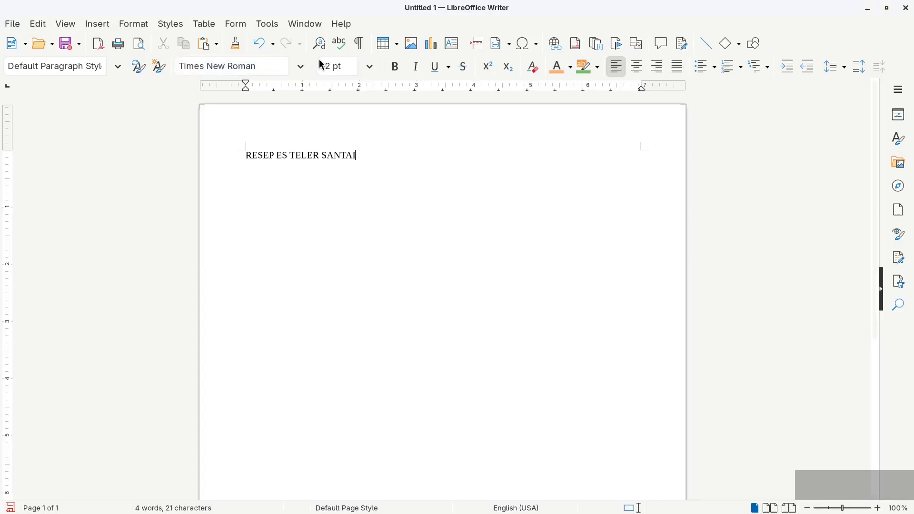
Select the whole title and change its font to Arial.
click(375, 165)
drag(373, 161, 147, 138)
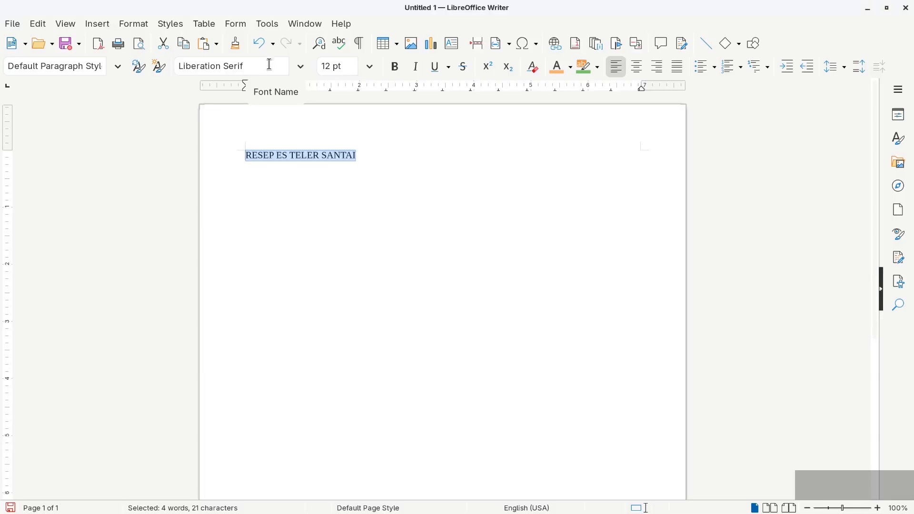
click(245, 65)
text(Arial)
key(Return)
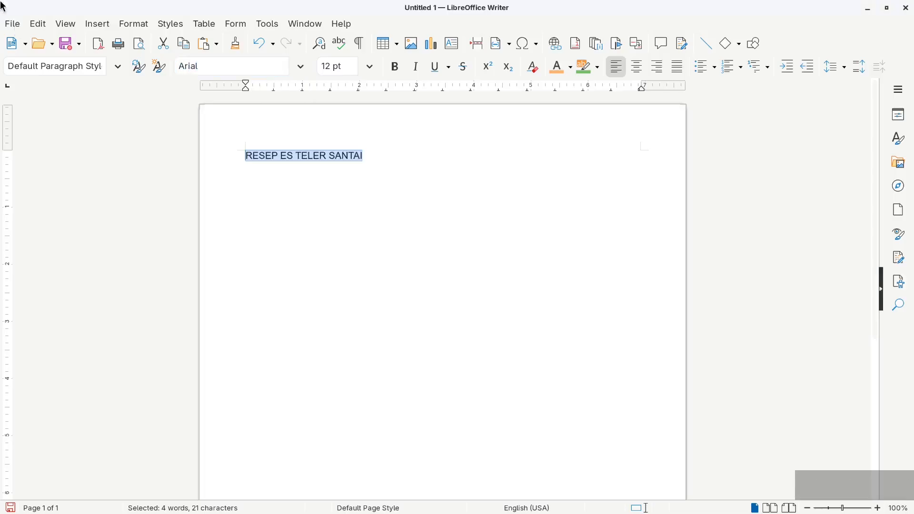
Select the whole title "RESEP ES TELER SANTAI" and set its font to Roboto.
click(352, 158)
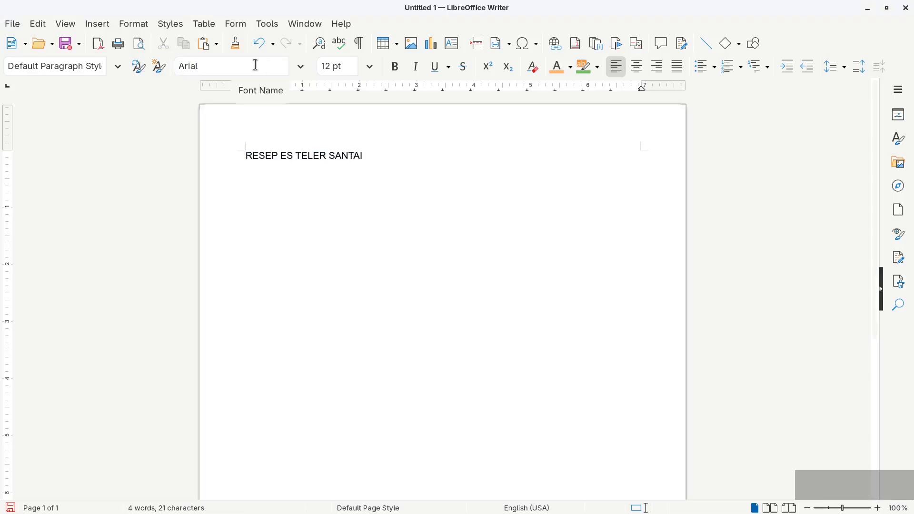
drag(384, 152, 131, 107)
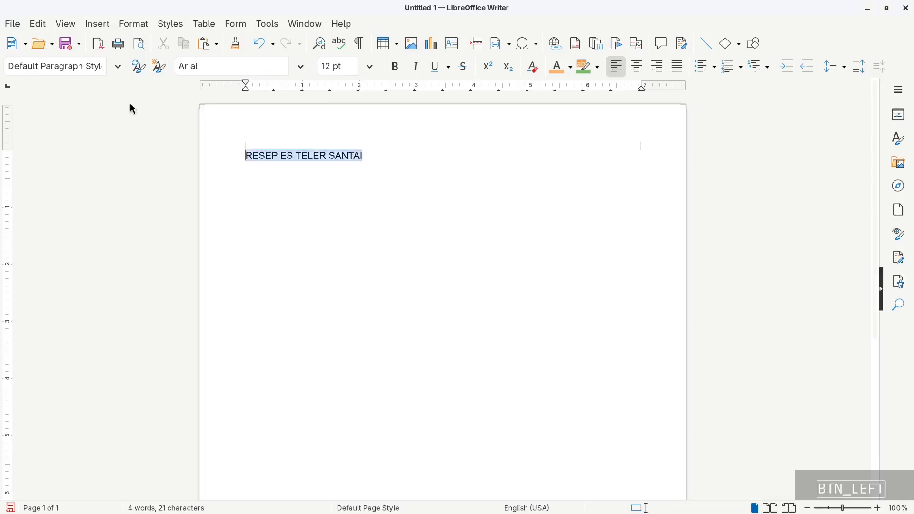
click(257, 66)
text(R)
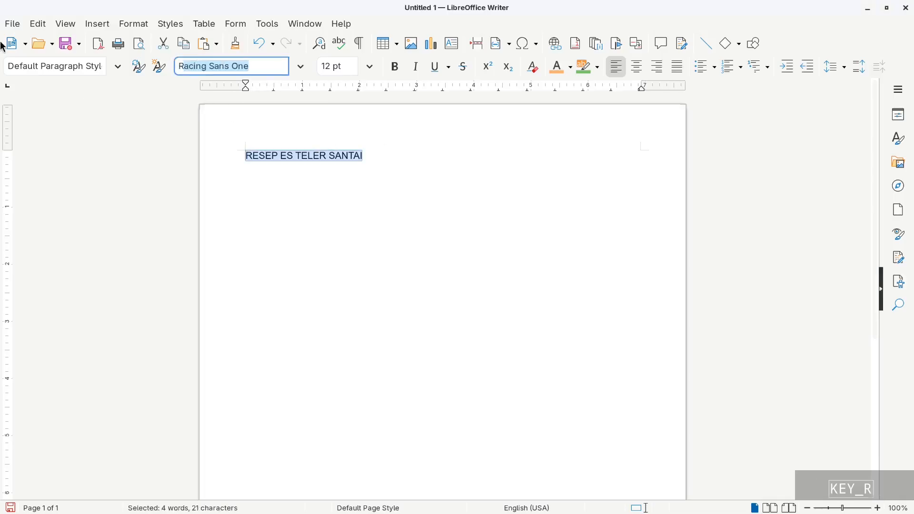
text(oboto)
key(Return)
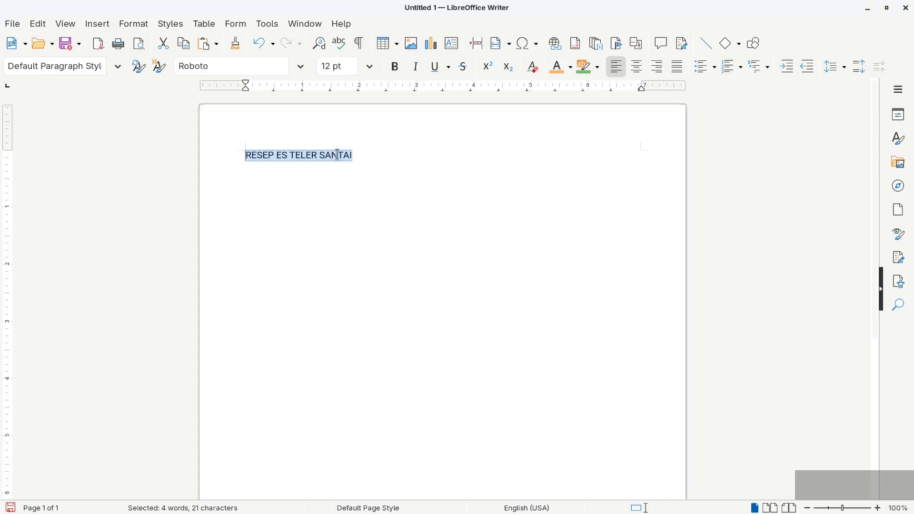
Set the selected title's font size to 36 pt and deselect it.
click(373, 70)
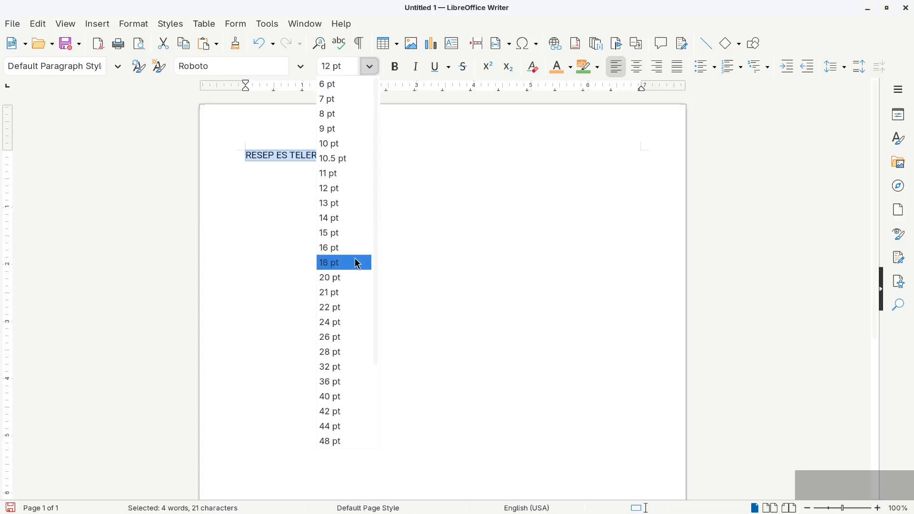
click(331, 383)
click(505, 172)
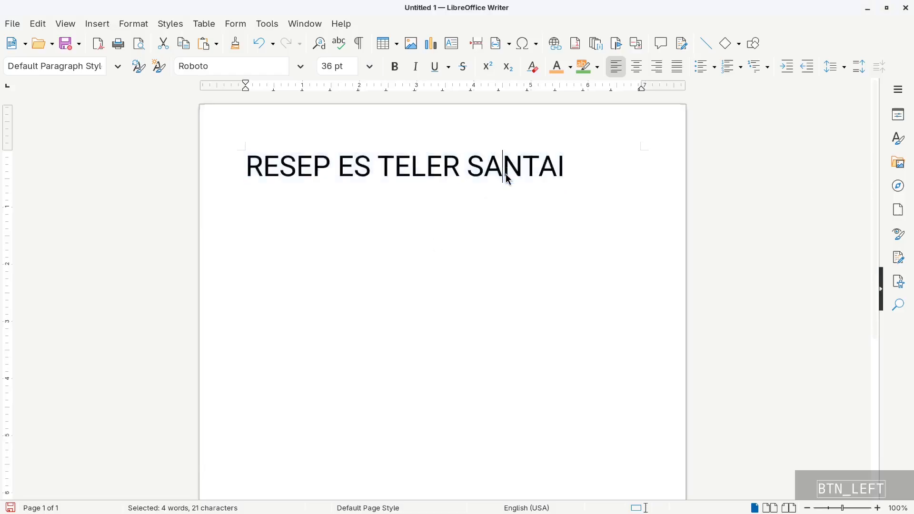
drag(567, 166, 460, 184)
click(256, 187)
key(shift+End)
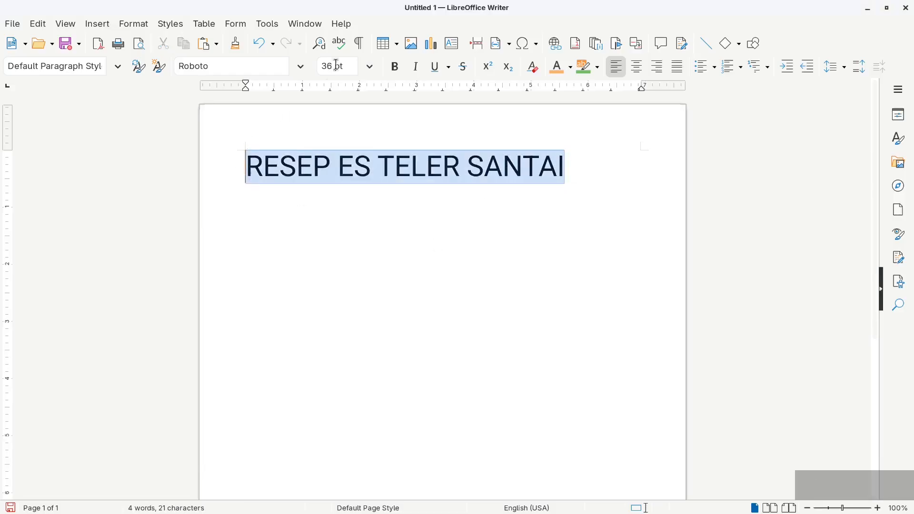
click(371, 67)
click(374, 70)
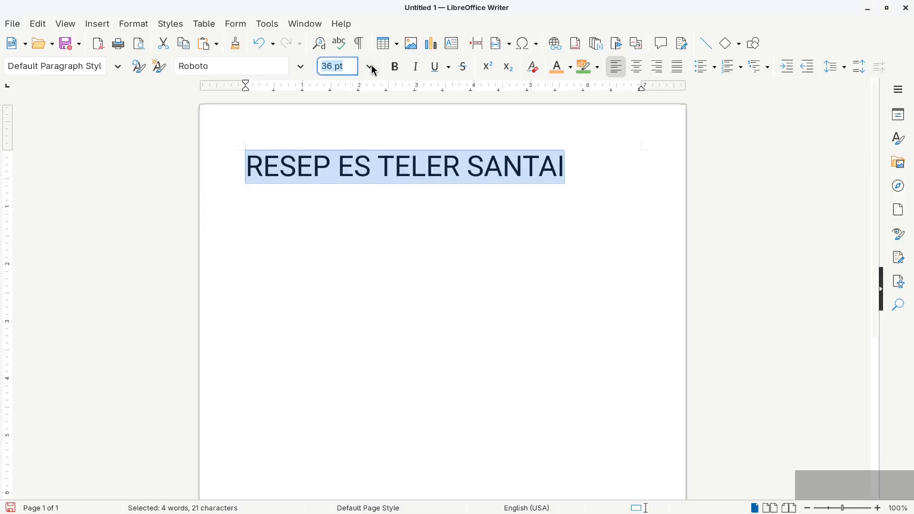
Make the whole title "RESEP ES TELER SANTAI" bold and deselect it.
click(579, 166)
drag(580, 169, 247, 172)
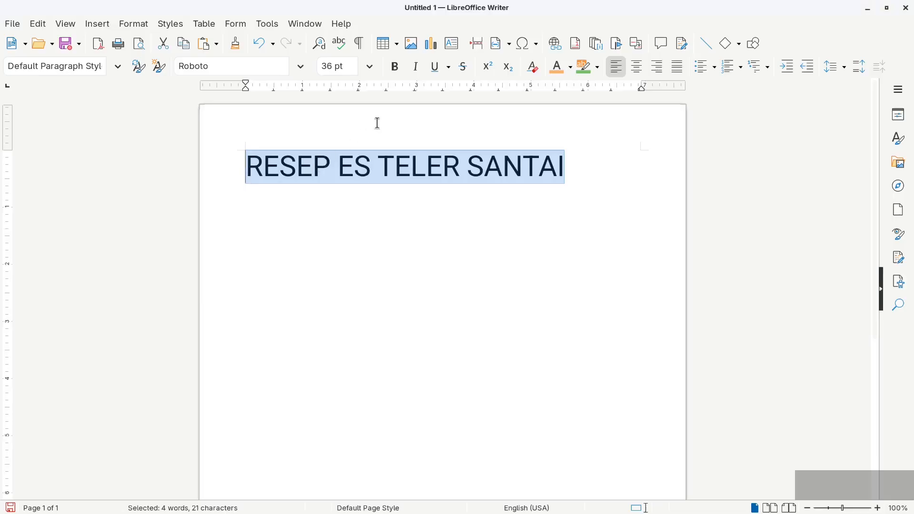
click(403, 74)
click(557, 165)
click(578, 165)
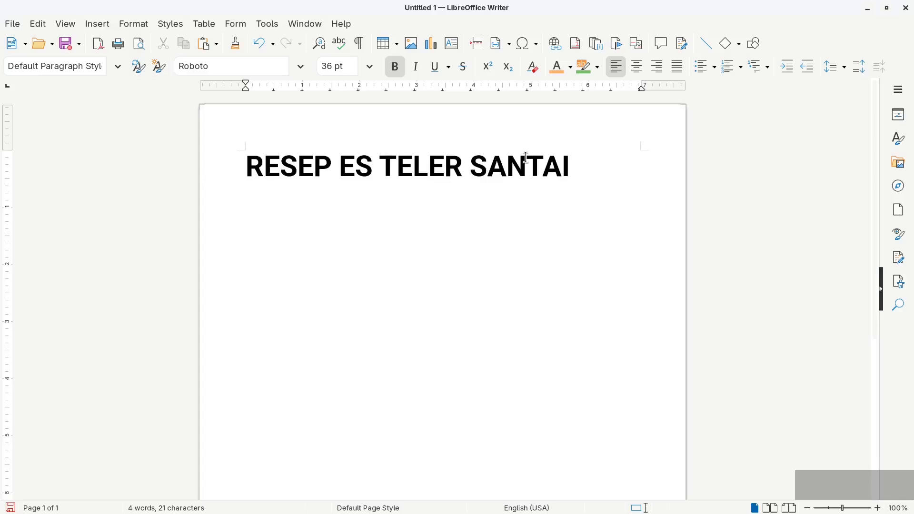
Paste the copied recipe text on a new line below the title and add an empty line above the "Bahan-bahan segar:" heading.
click(618, 163)
key(Return)
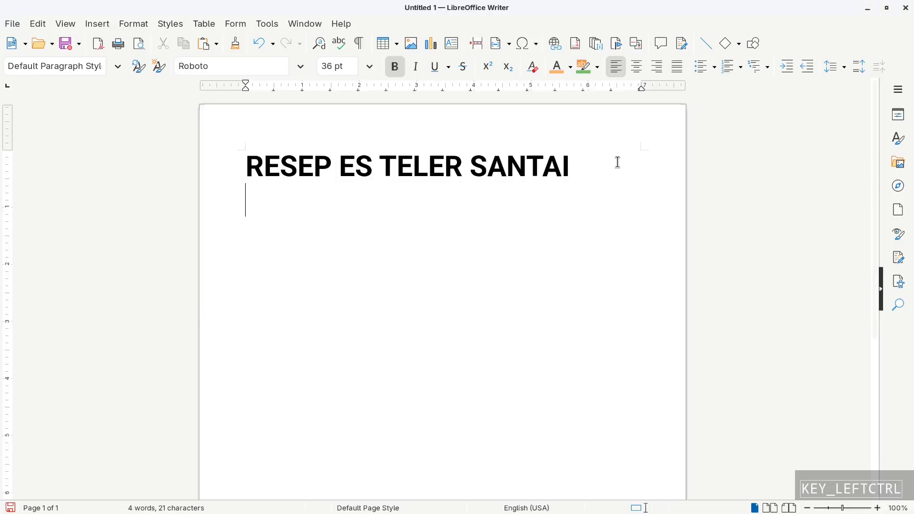
key(ctrl+v)
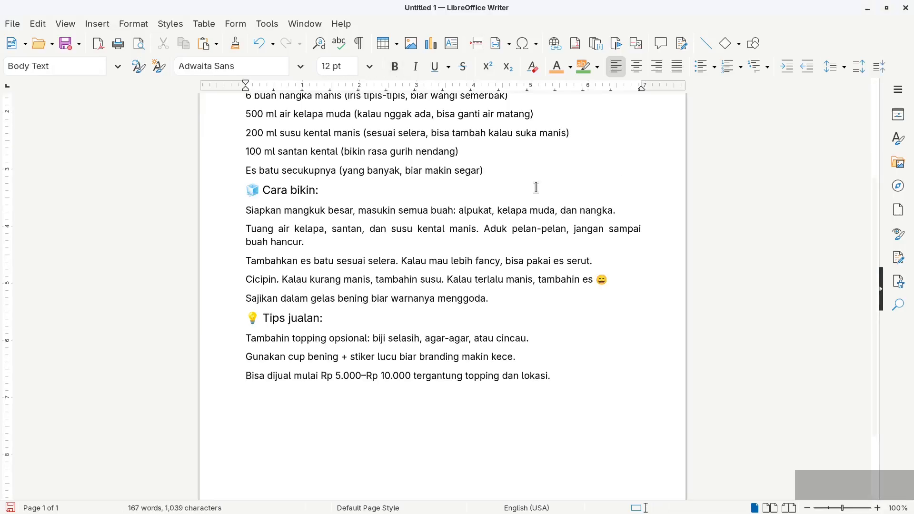
scroll(535, 371, up, 1)
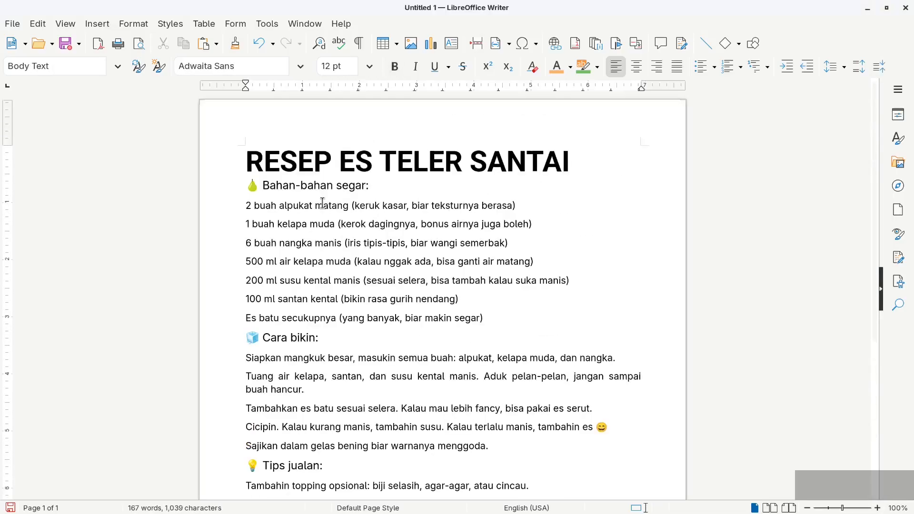
click(248, 187)
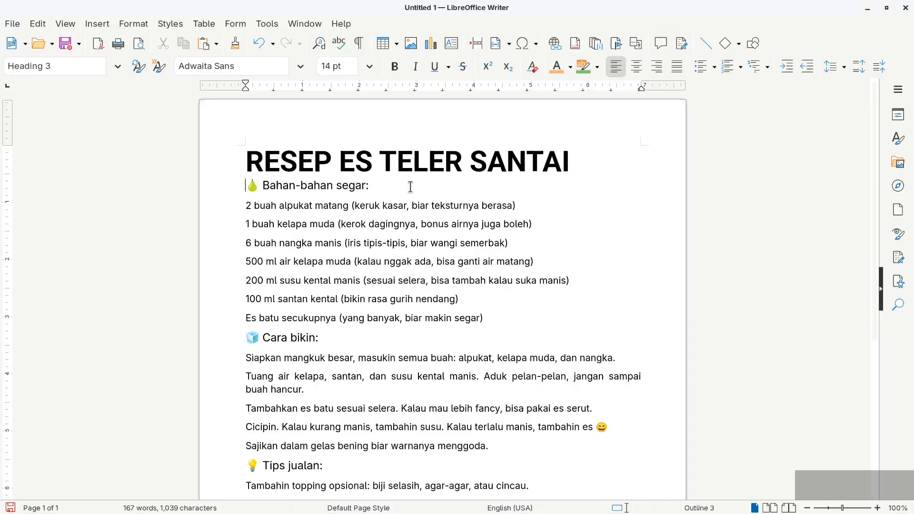
key(Return)
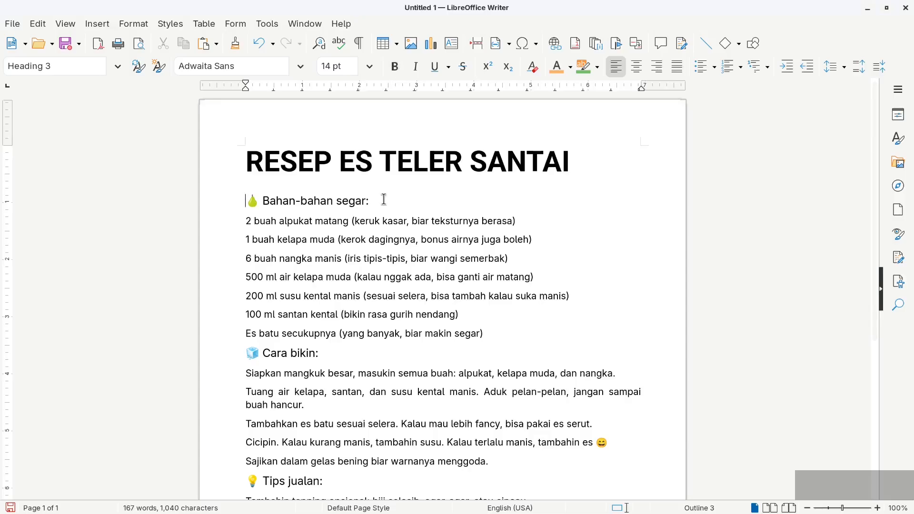
Make the heading texts "Bahan-bahan segar:" and "Cara bikin:" bold, leaving out their emoji.
drag(383, 199, 274, 212)
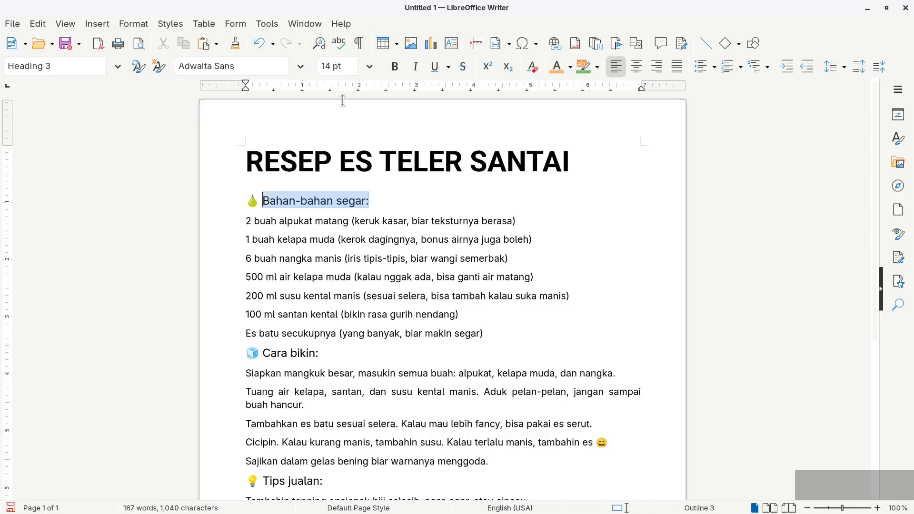
click(395, 66)
drag(319, 356, 263, 360)
click(395, 67)
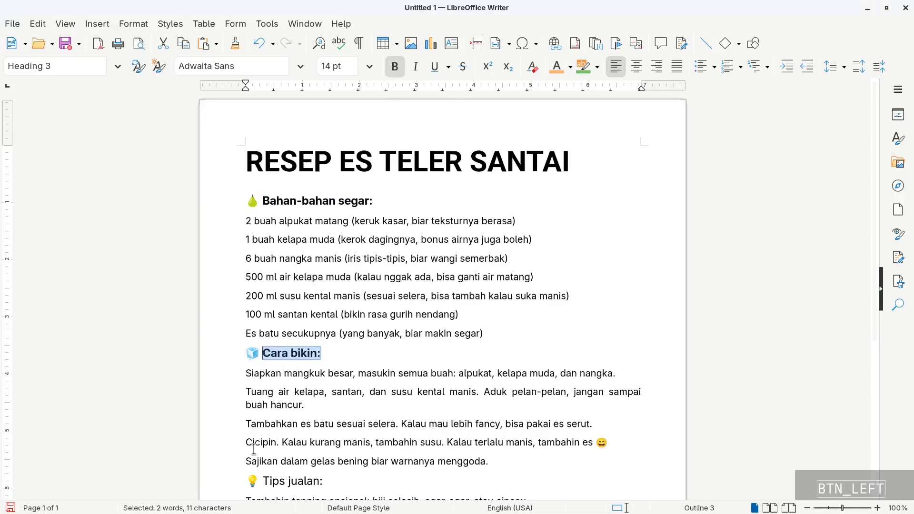
Make the words "Tips" and "jualan" bold in the last heading of the recipe.
scroll(333, 419, down, 3)
drag(323, 423, 262, 425)
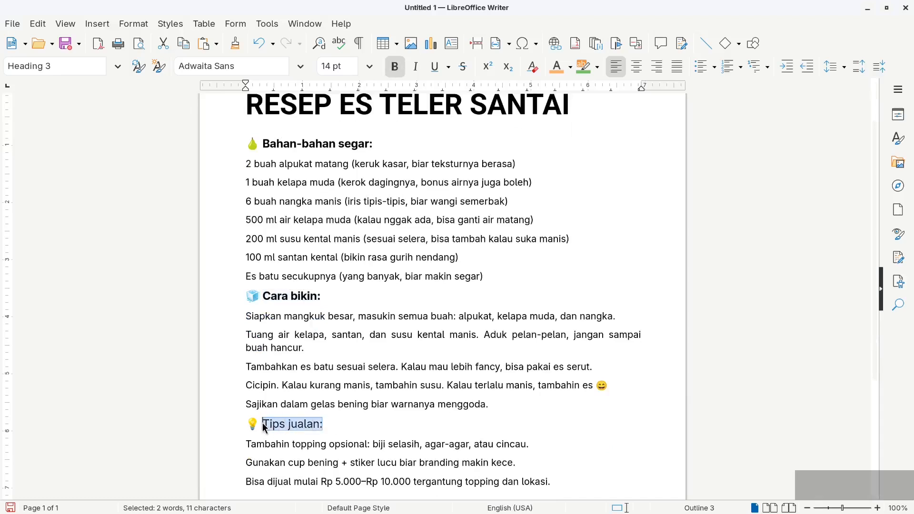
click(354, 425)
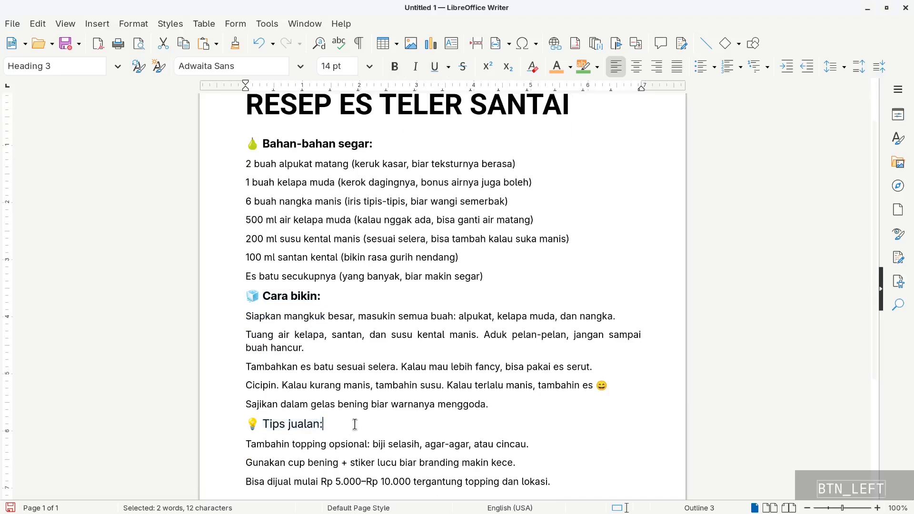
double_click(275, 426)
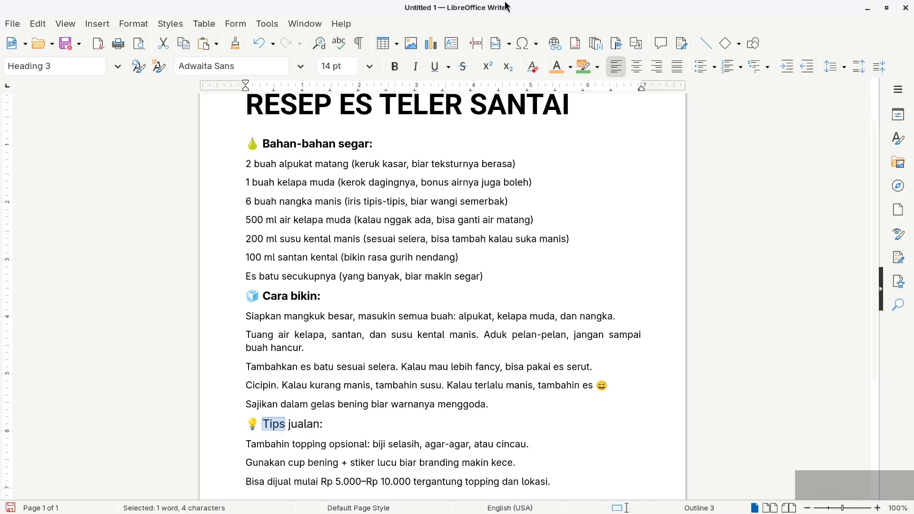
click(394, 67)
double_click(305, 424)
click(395, 67)
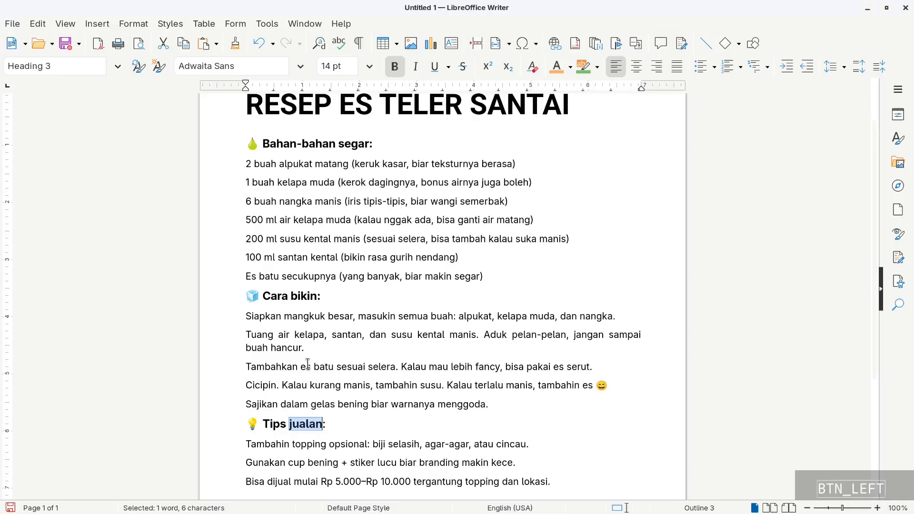
Replace "jualan:" in the "Tips jualan:" heading with the same text in bold, including the colon.
drag(326, 424, 292, 434)
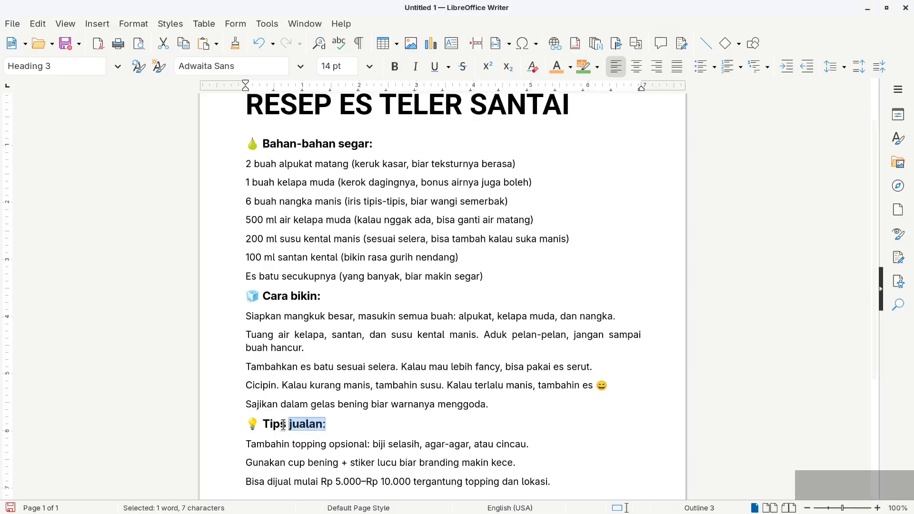
key(BackSpace)
click(395, 67)
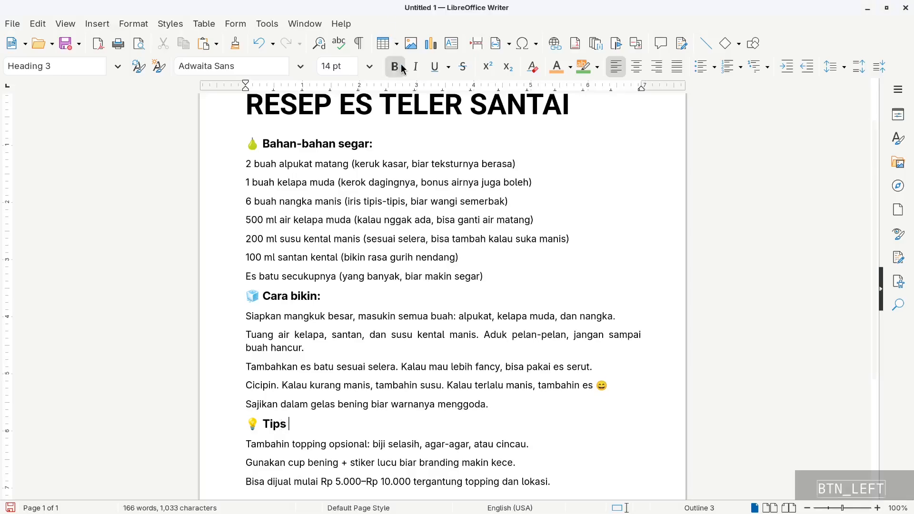
text(jualan:)
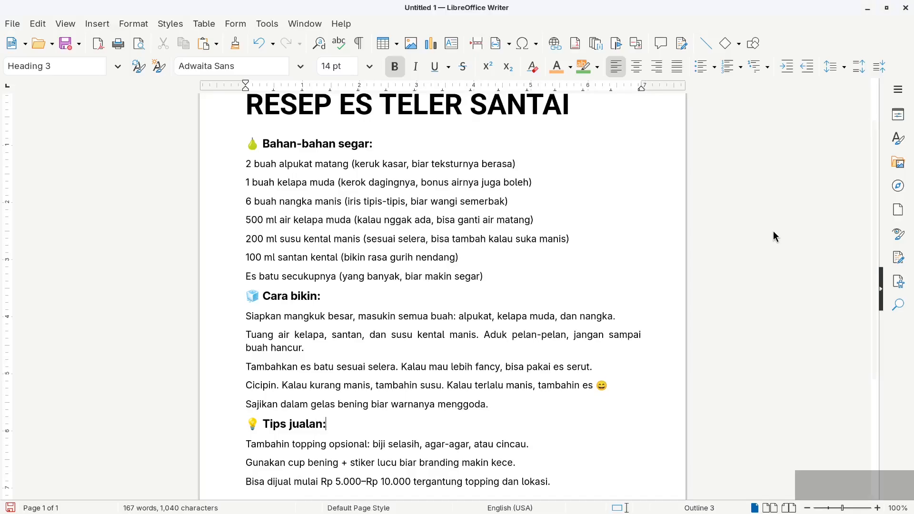
Turn off bold at the end of the "Tips jualan:" heading and italicize the word "nangka" in the ingredient list.
click(394, 67)
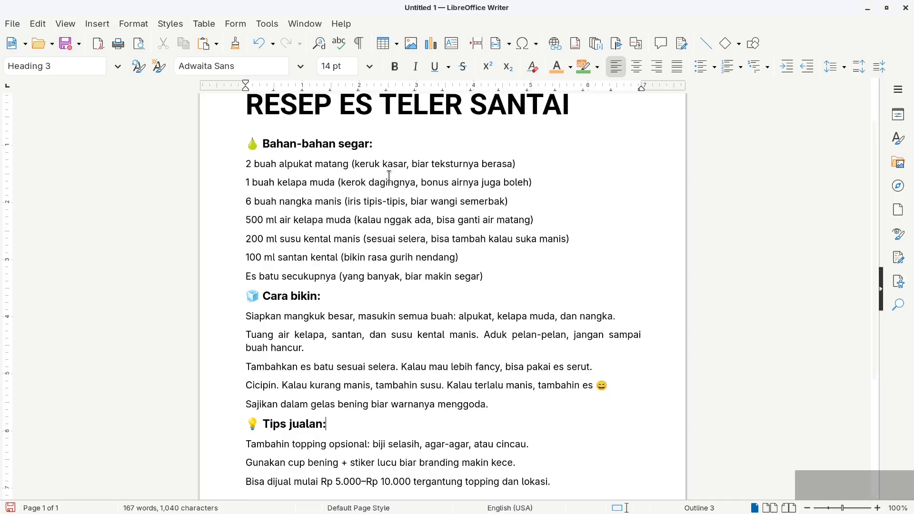
scroll(414, 197, up, 1)
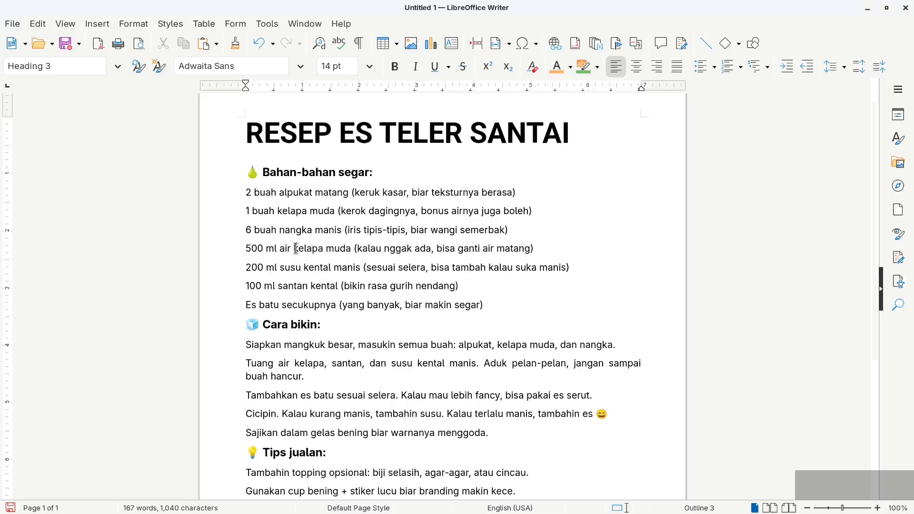
drag(280, 229, 312, 230)
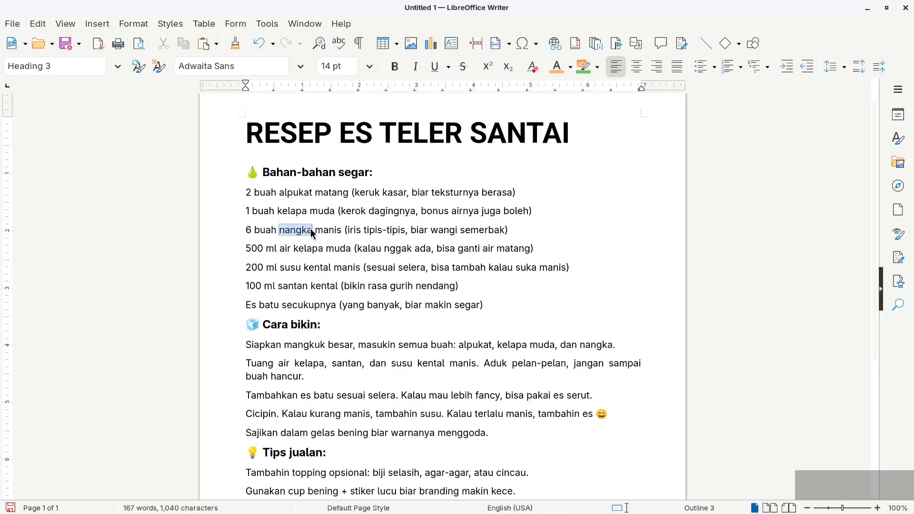
click(412, 70)
click(357, 248)
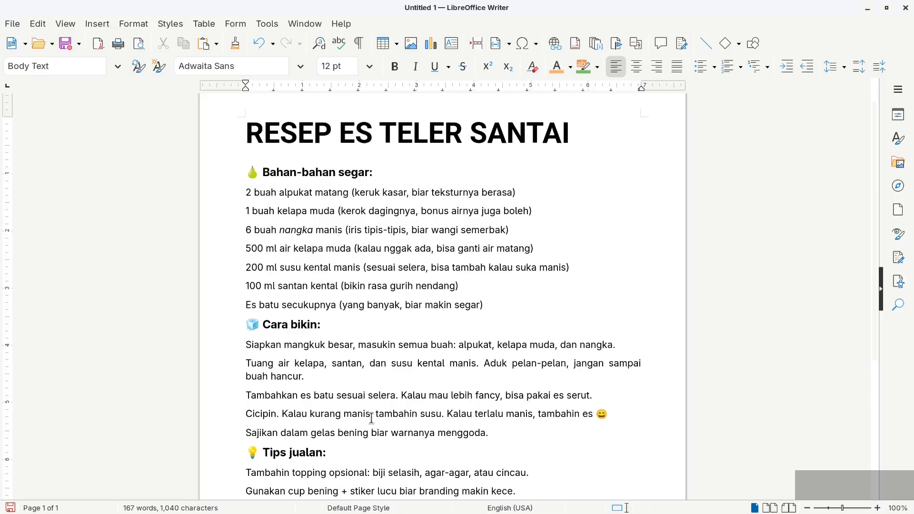
Italicize the word "santan" in the second instruction under "Cara bikin:".
double_click(350, 364)
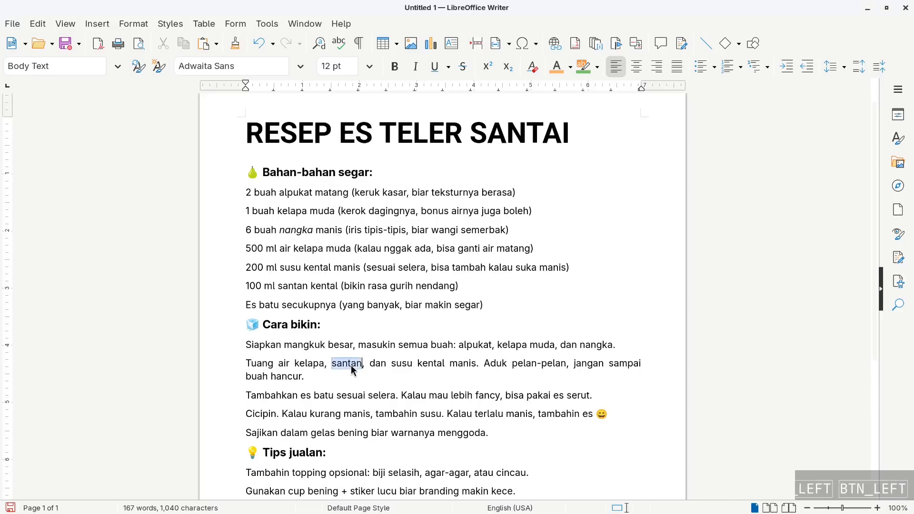
click(416, 66)
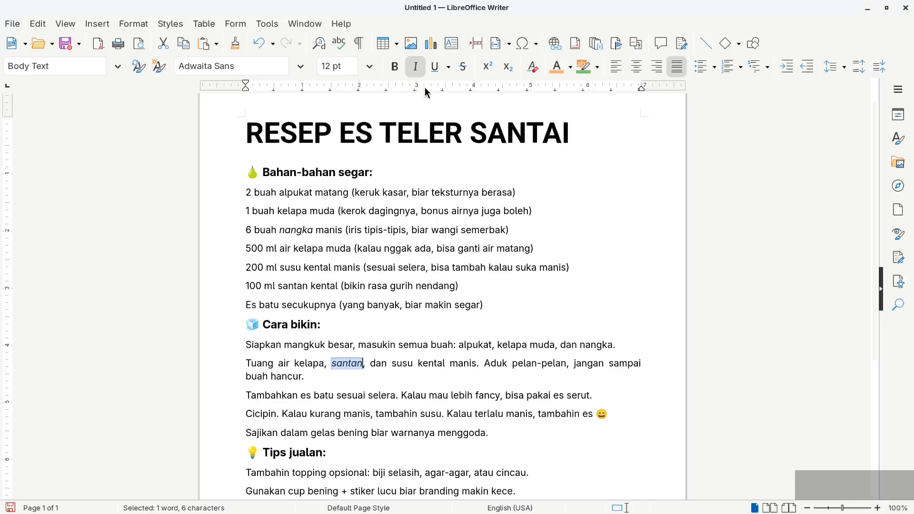
click(394, 304)
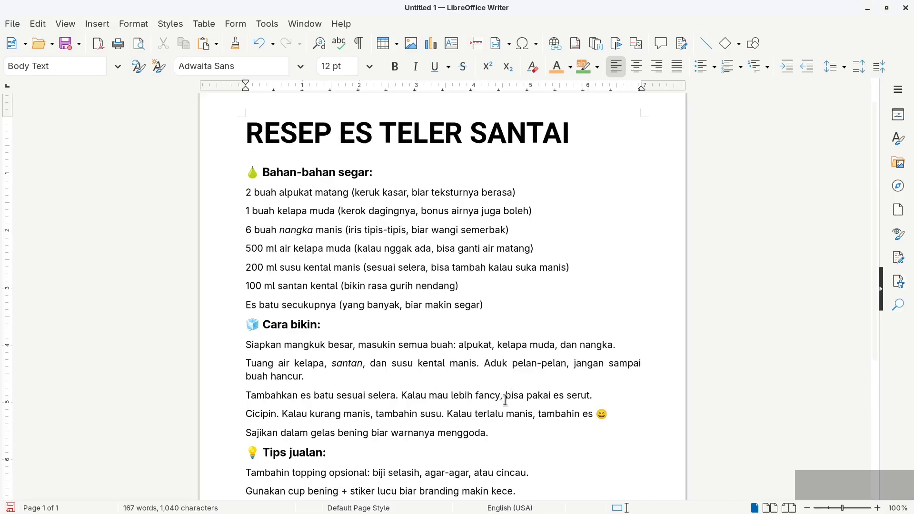
Underline the word "fancy" in the third instruction under "Cara bikin:" and change its underline style to a wavy line.
click(476, 396)
drag(478, 398, 500, 398)
key(ctrl+j)
click(434, 66)
click(608, 413)
drag(476, 396, 501, 404)
click(489, 398)
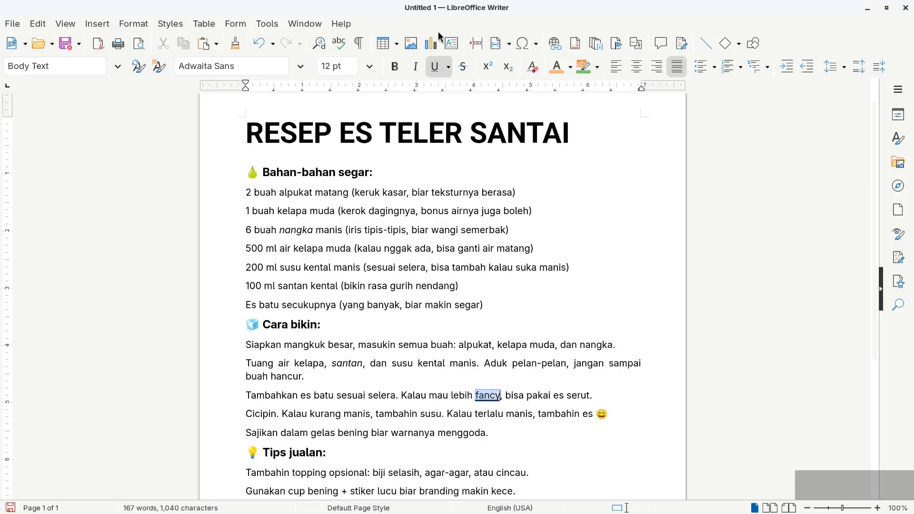
click(448, 68)
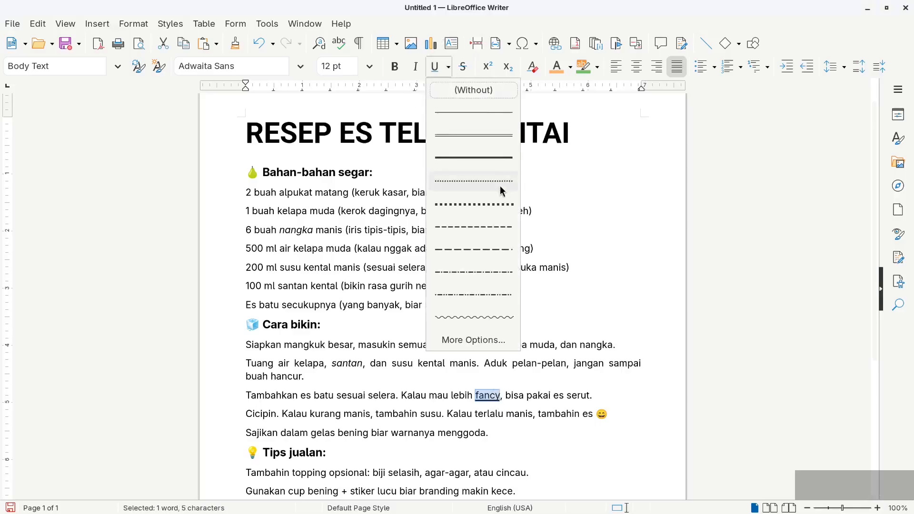
click(480, 318)
click(526, 398)
click(493, 398)
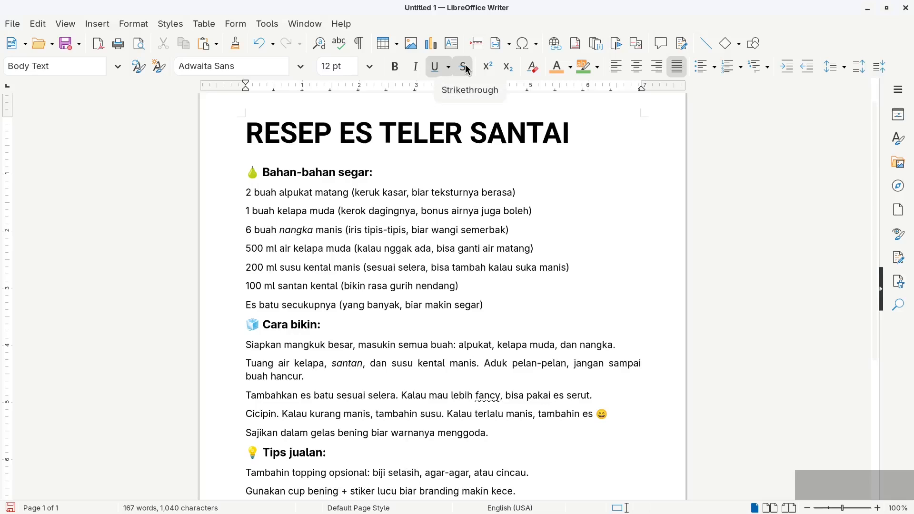
Strike through the word "susu" in the "200 ml" ingredient line.
scroll(333, 408, down, 3)
scroll(337, 408, down, 1)
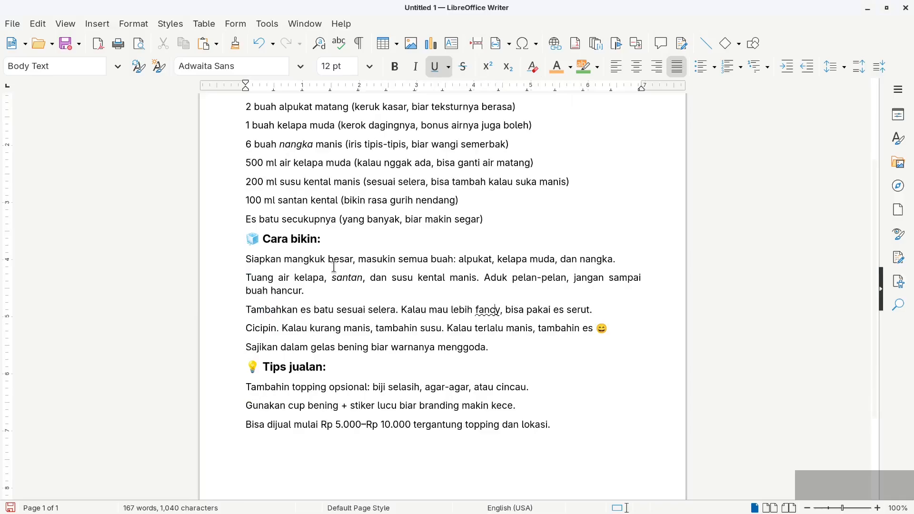
scroll(330, 219, up, 1)
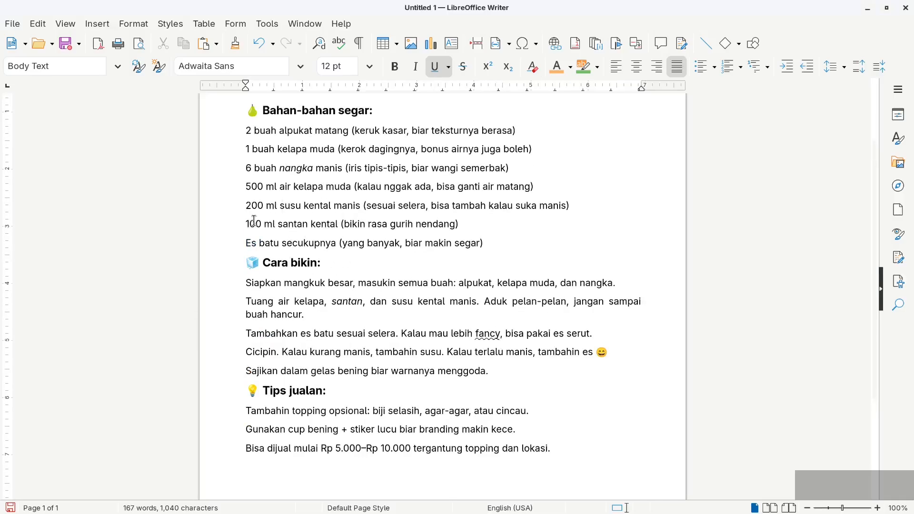
scroll(344, 231, up, 3)
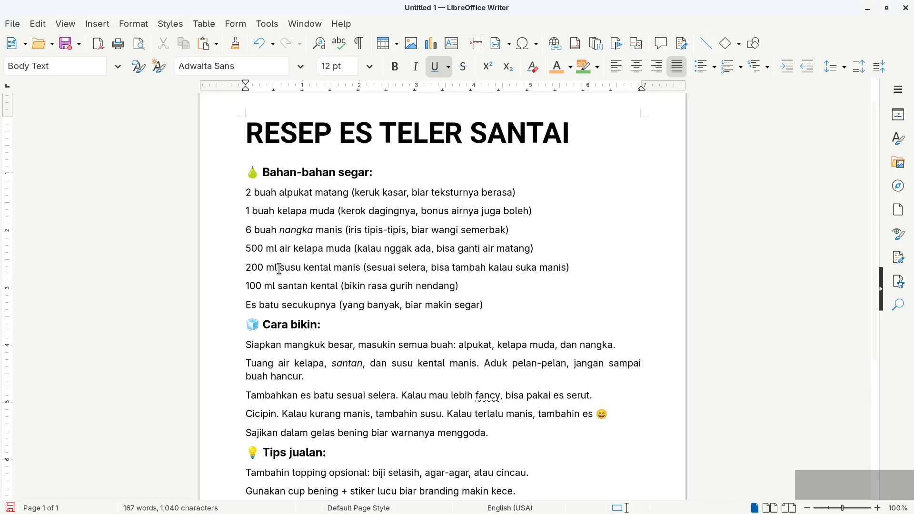
drag(280, 268, 301, 268)
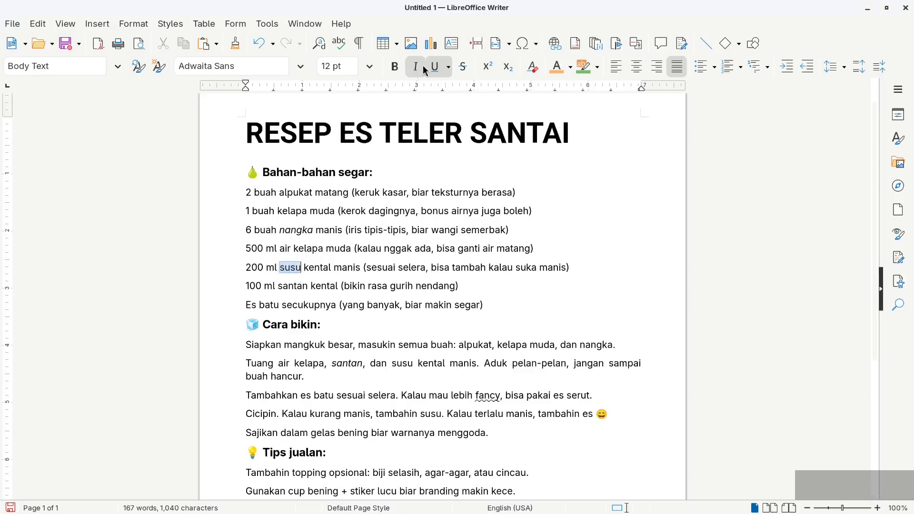
click(464, 67)
click(354, 266)
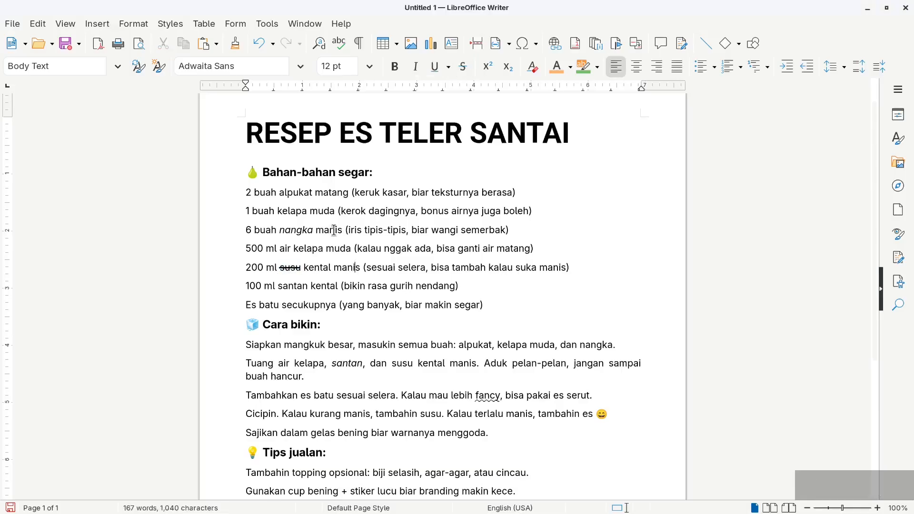
right_click(699, 427)
click(488, 68)
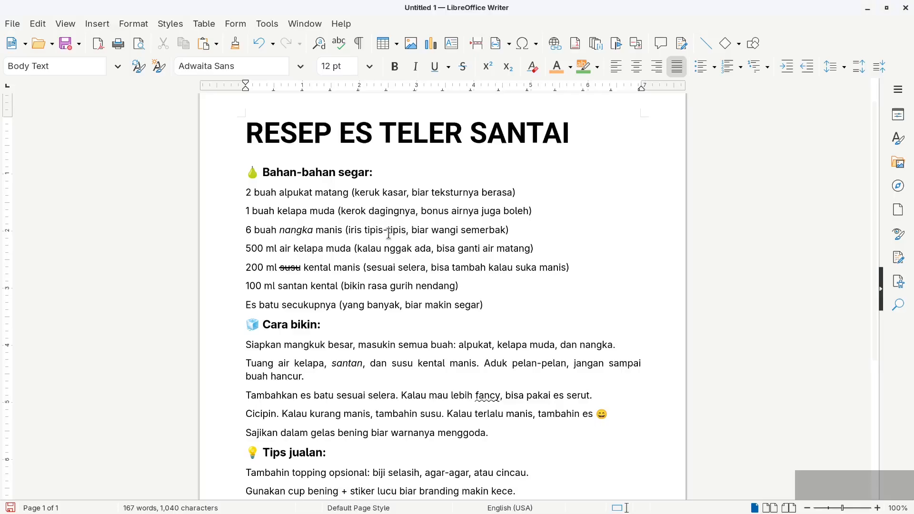
key(ctrl+l)
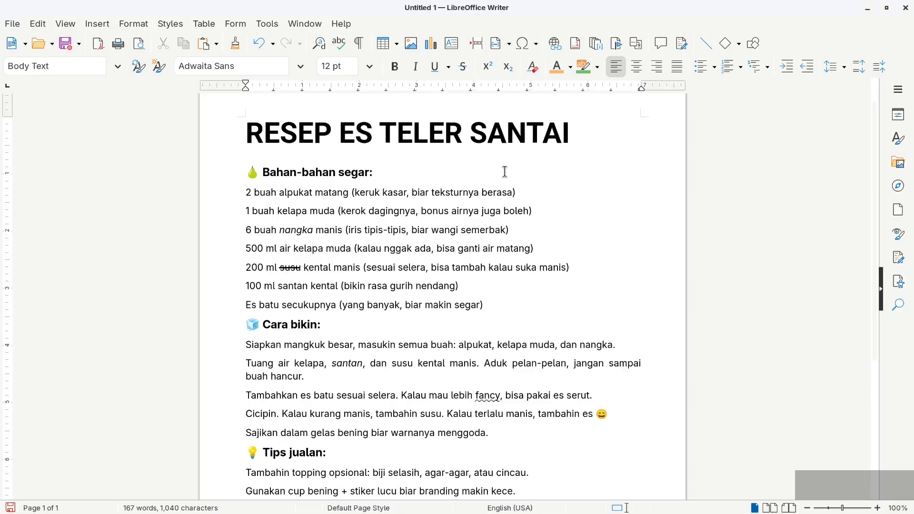
Change "tipis-tipis" to "tipis2" in the "nangka" ingredient line.
key(BackSpace)
key(BackSpace)
key(BackSpace)
key(BackSpace)
key(BackSpace)
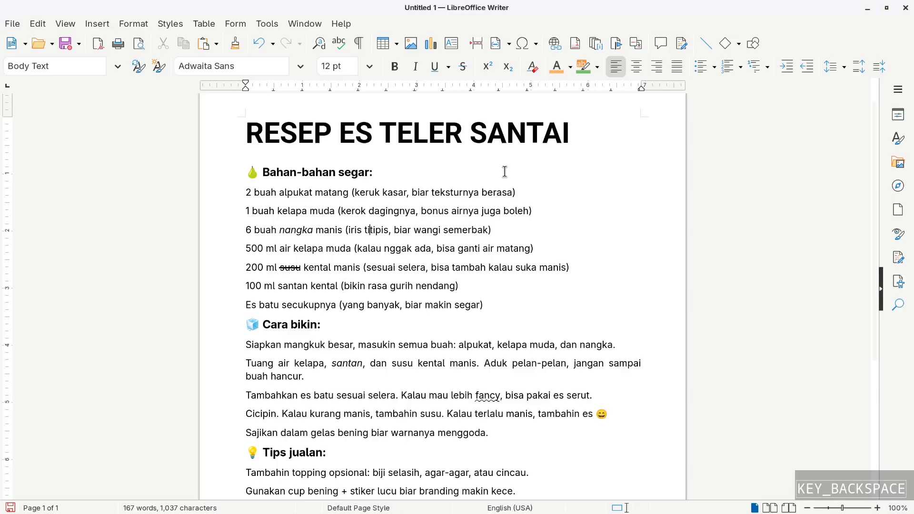
key(BackSpace)
key(Right)
key(Right)
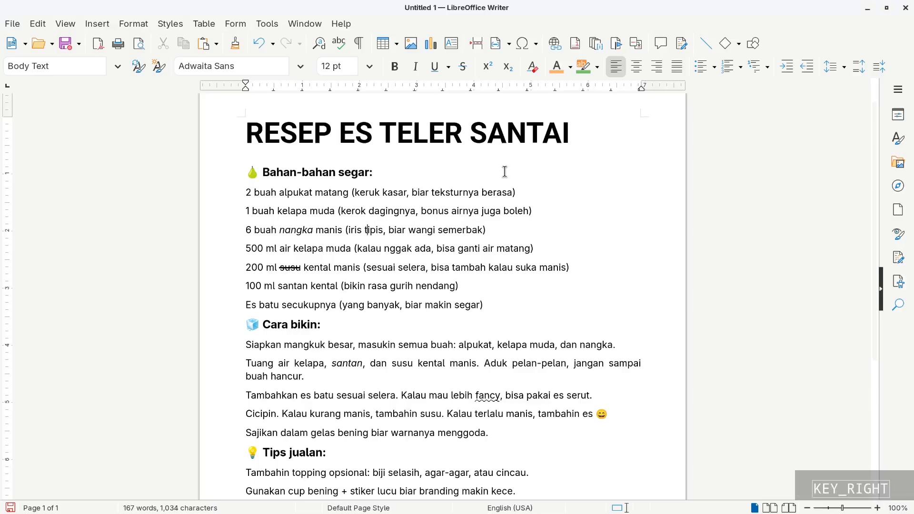
key(Right)
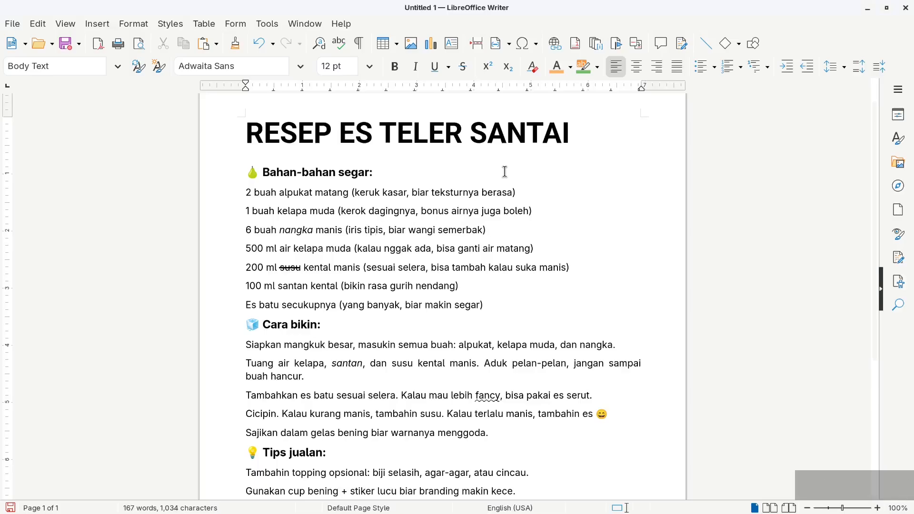
key(Right)
text(2)
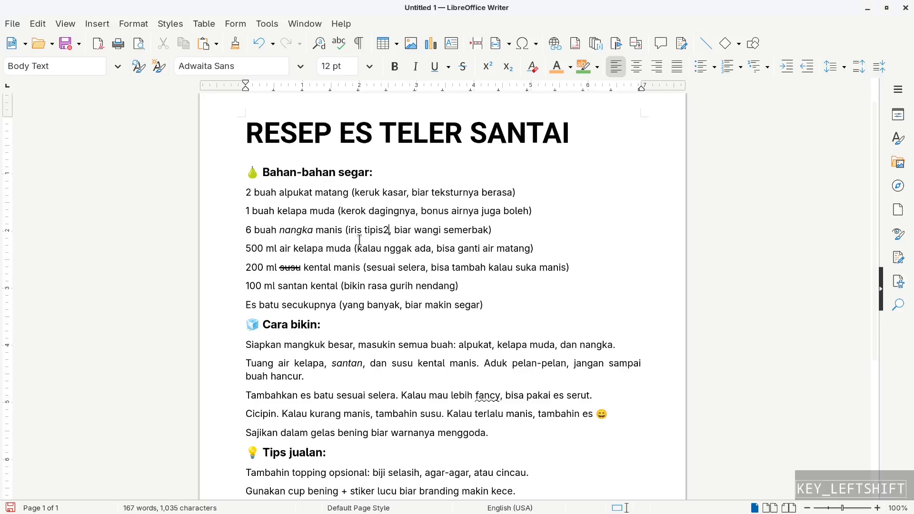
Format the "2" after "tipis" in the "nangka" ingredient line as superscript.
click(387, 231)
drag(389, 231, 384, 232)
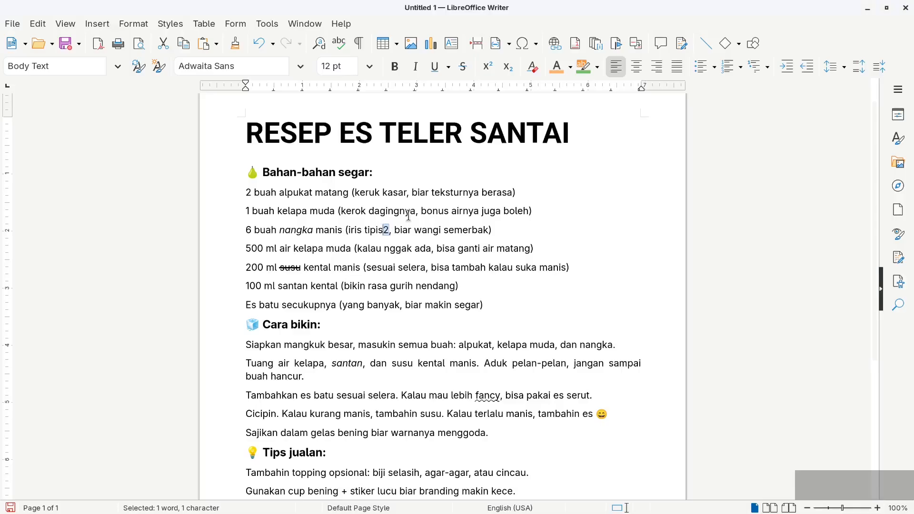
click(488, 67)
click(404, 230)
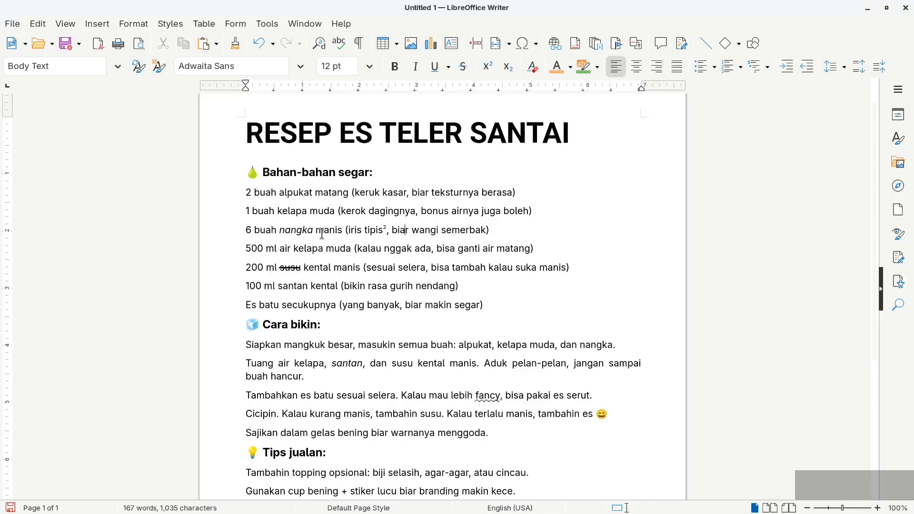
Insert "(H2O)" after the word "air" in the "500 ml" ingredient line.
click(300, 285)
click(292, 253)
text(()
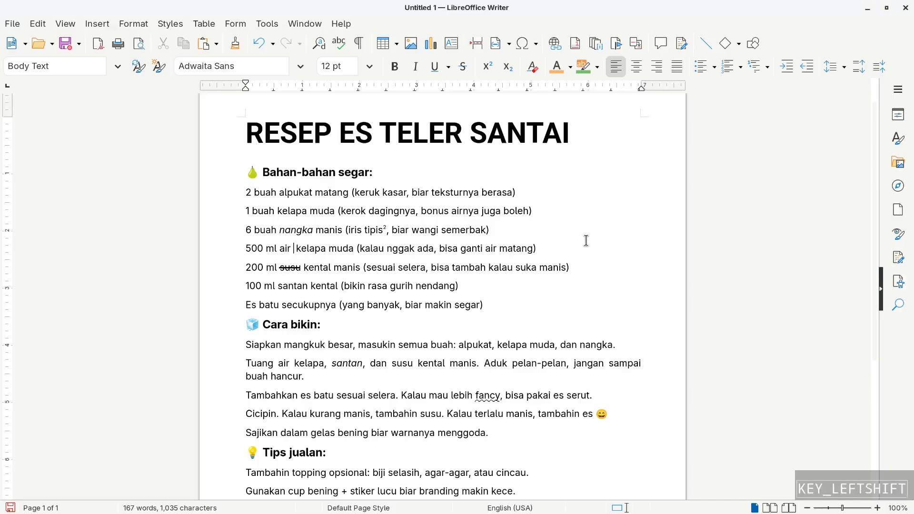
text(H2O)
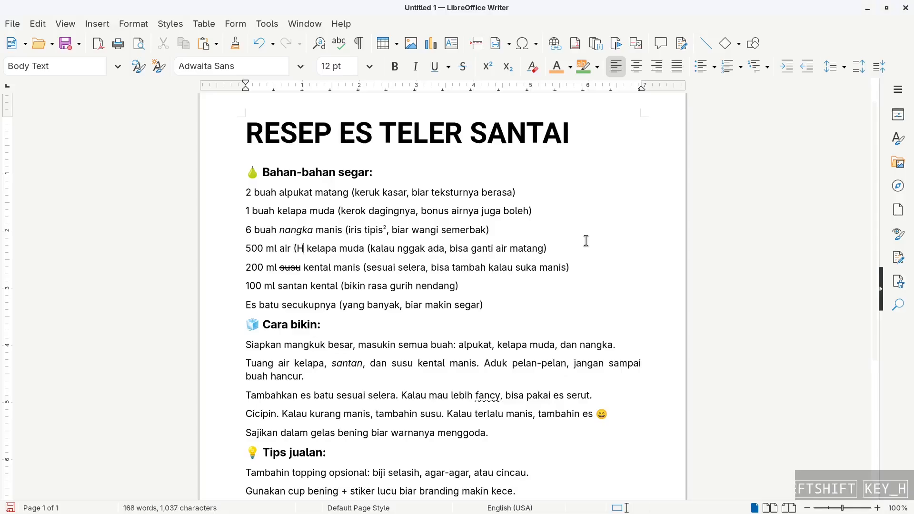
text())
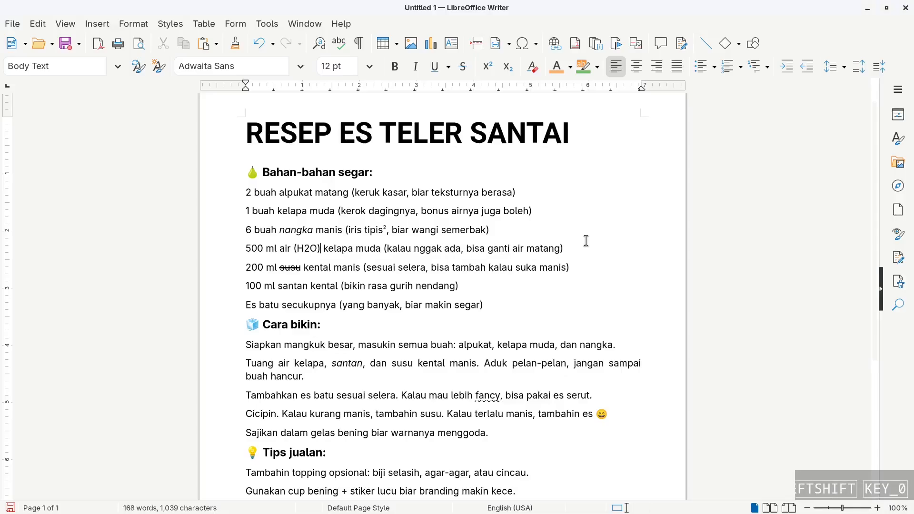
Format the "2" in "(H2O)" as subscript.
key(Left)
key(Left)
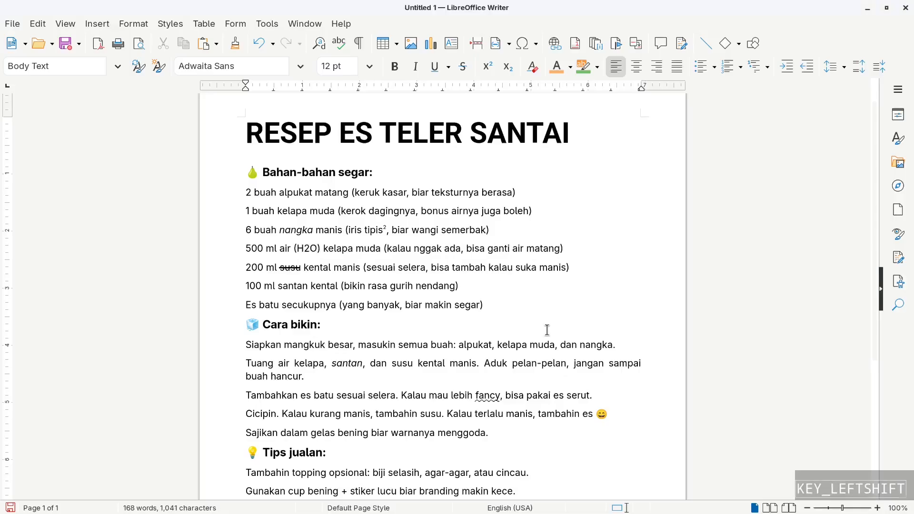
shift+click(303, 251)
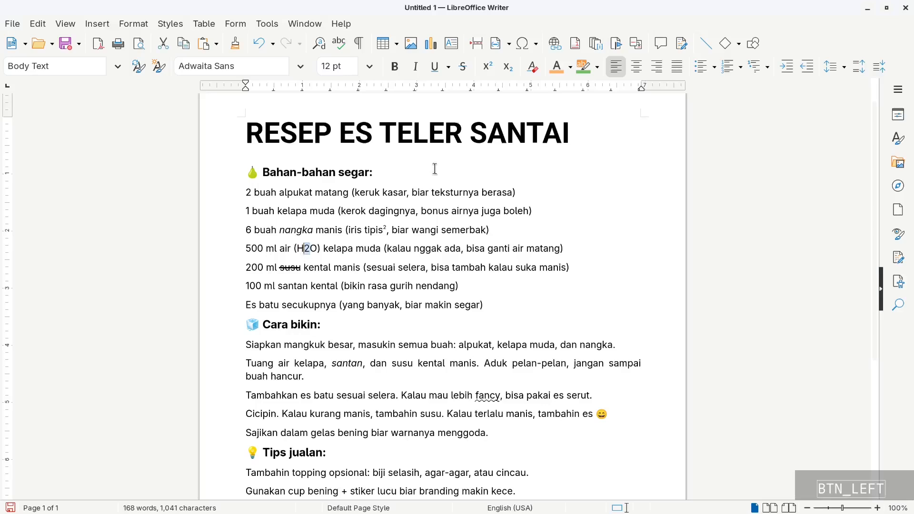
click(508, 66)
click(371, 256)
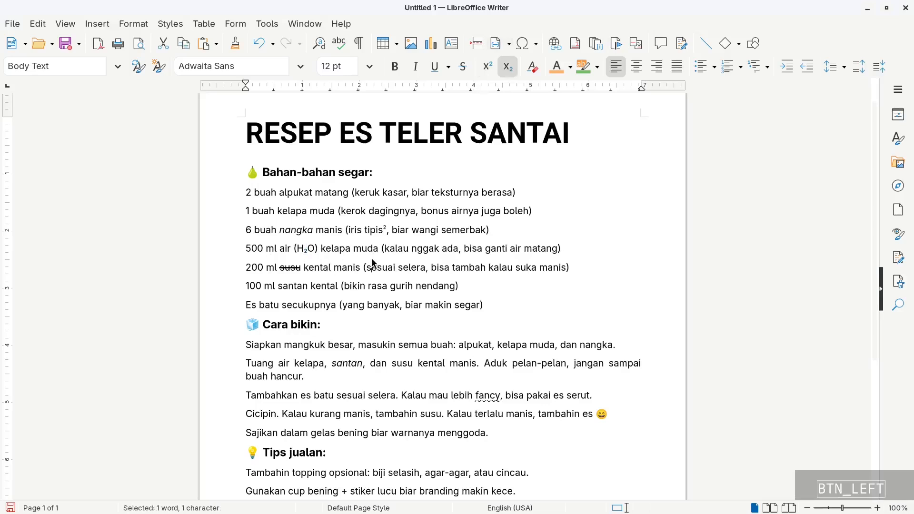